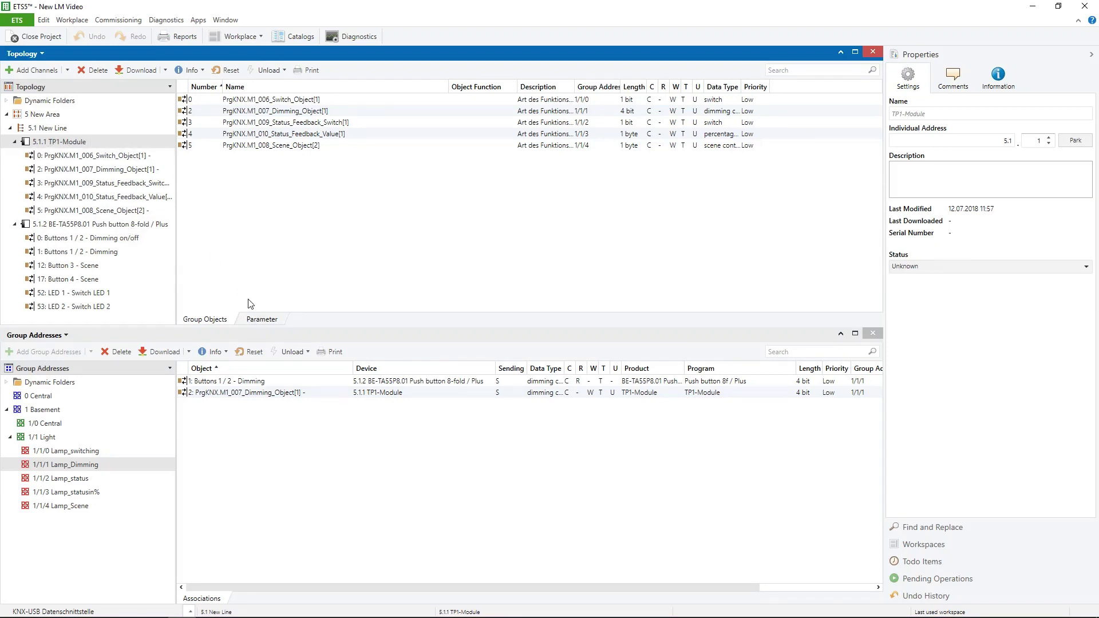
- Open the TP1-Module's product-specific parameter dialog listing its network variables
left_click(265, 321)
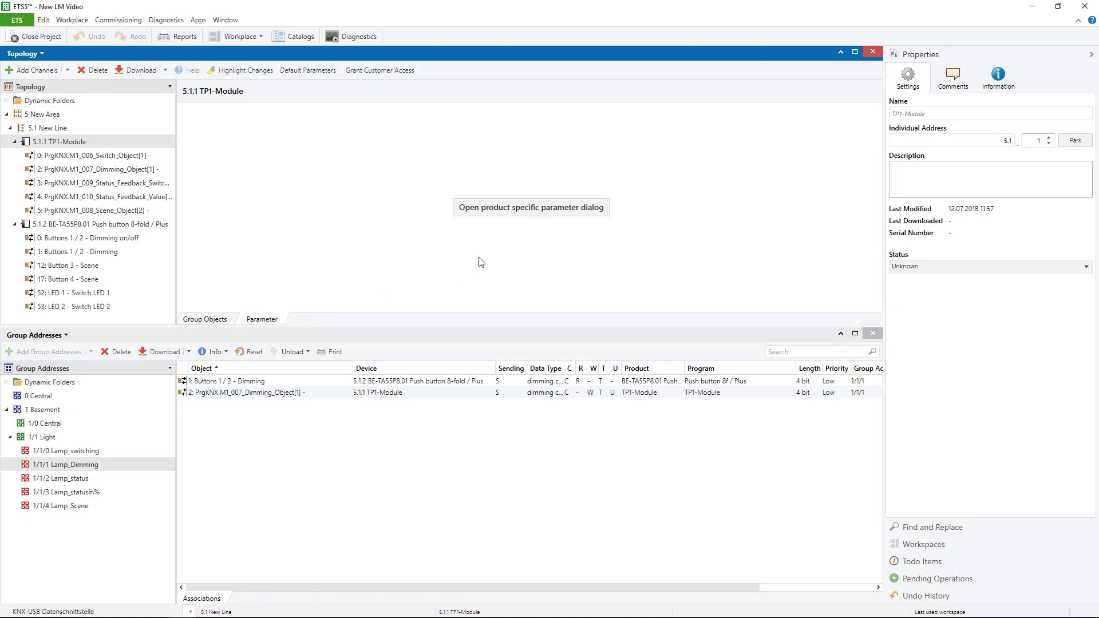
left_click(484, 213)
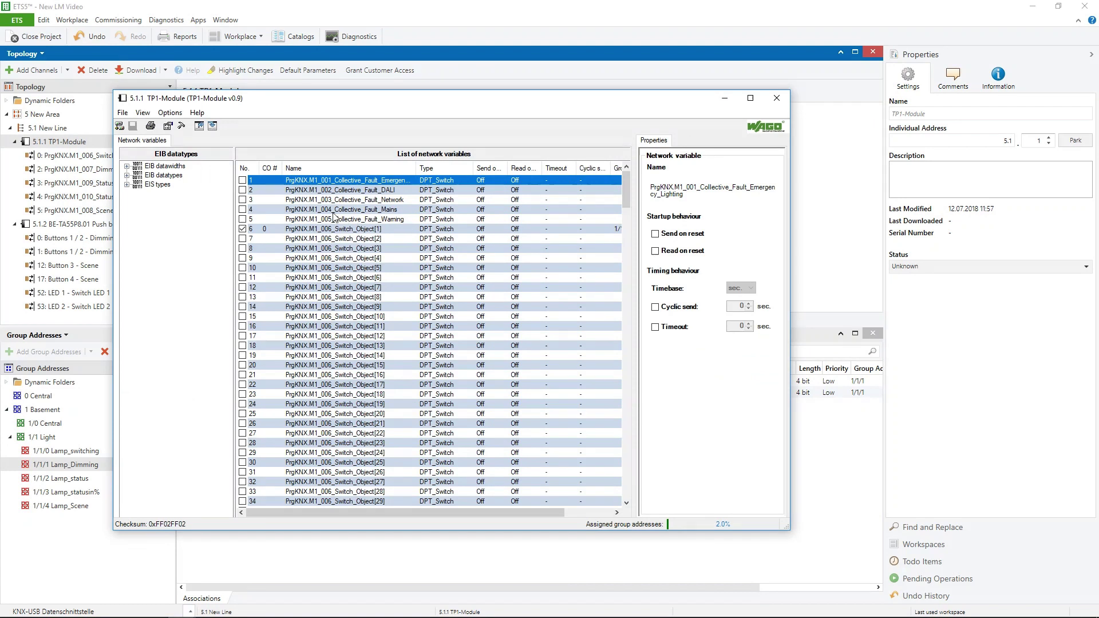
- Start a SYM-XML file import for the TP1-Module, cancel it, and close the network variables window
left_click(123, 113)
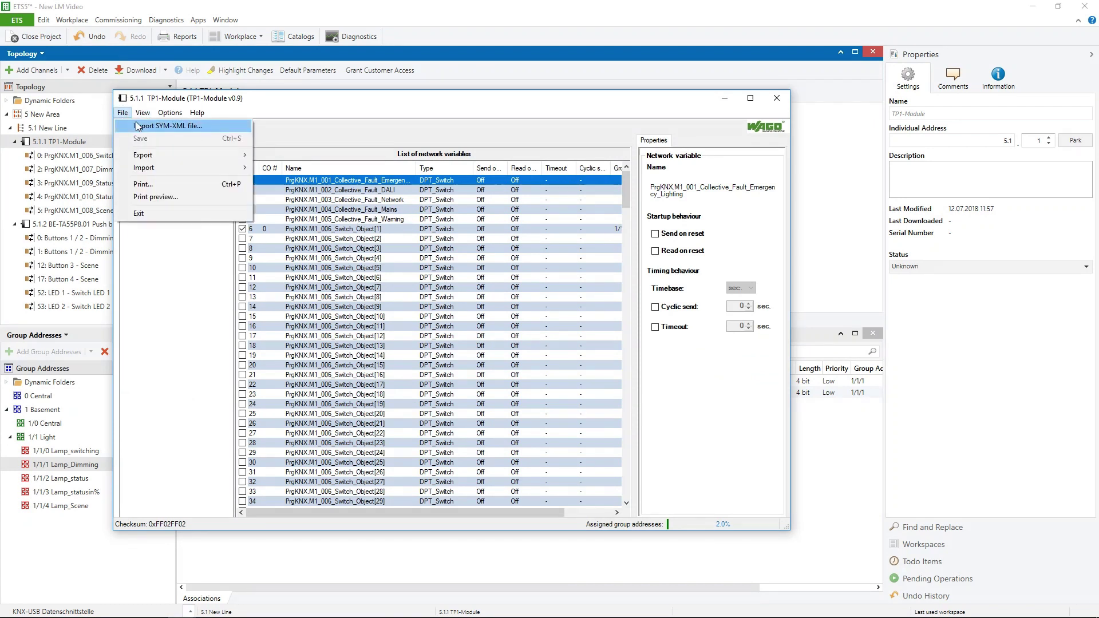
left_click(138, 126)
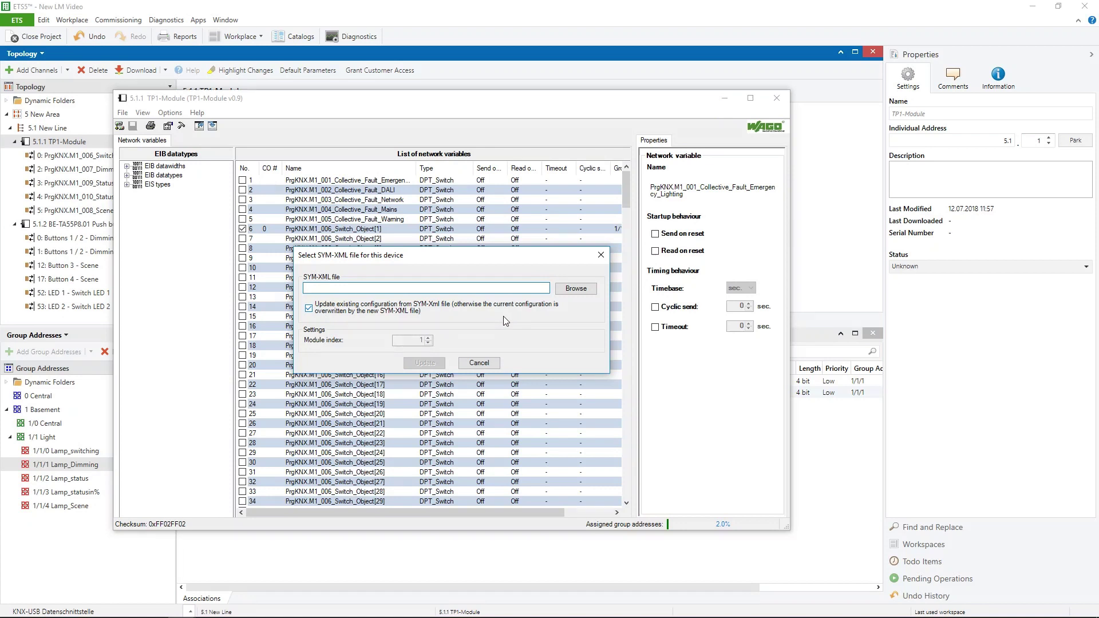
left_click(479, 363)
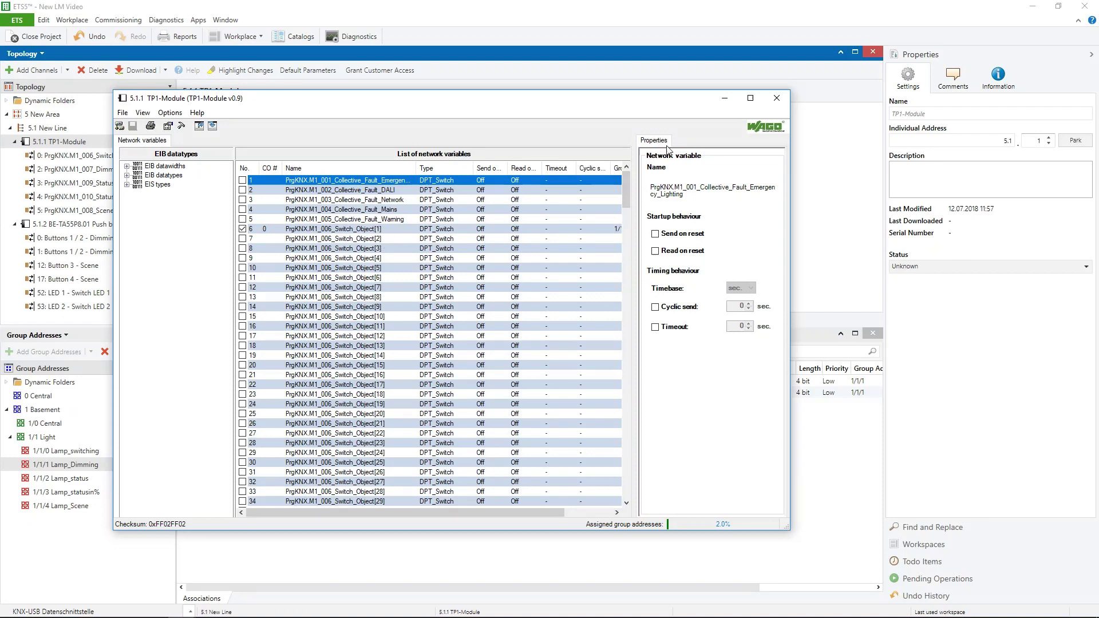
left_click(777, 98)
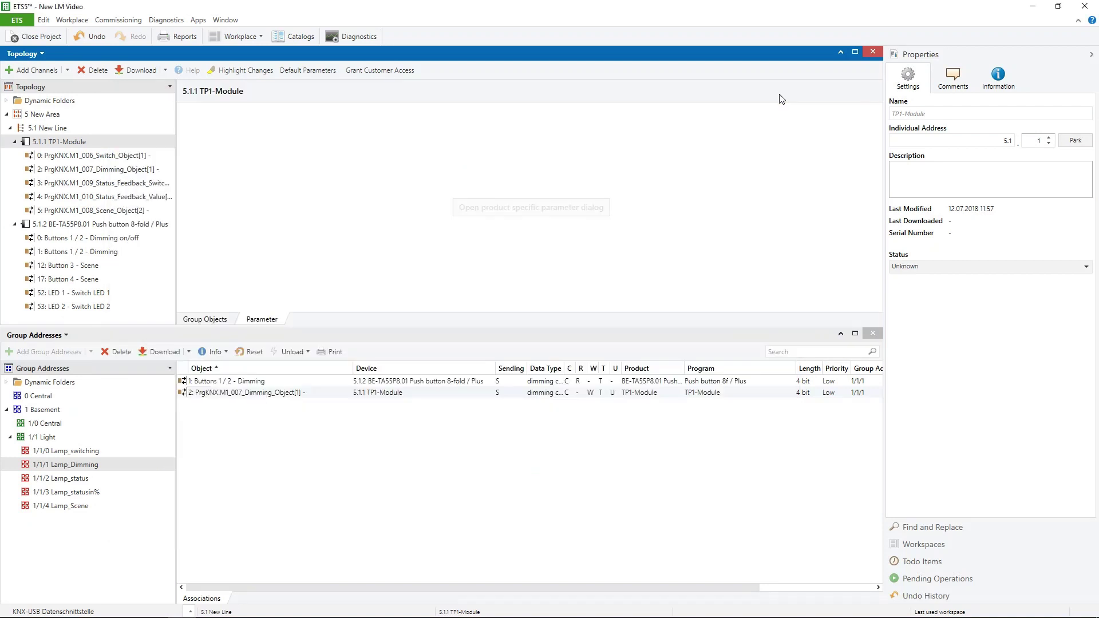
- Display the TP1-Module's group objects bound to group addresses 1/1/0 through 1/1/4
left_click(222, 323)
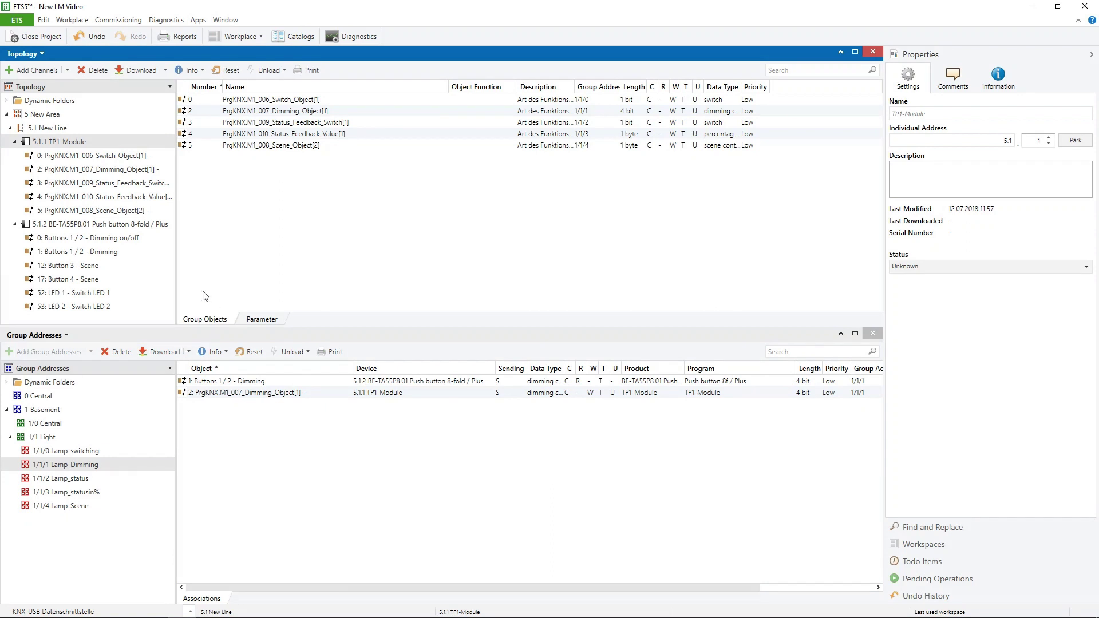
- Bring up the WAGO web visualization in Firefox and log in with the user name and password
mouse_move(131, 615)
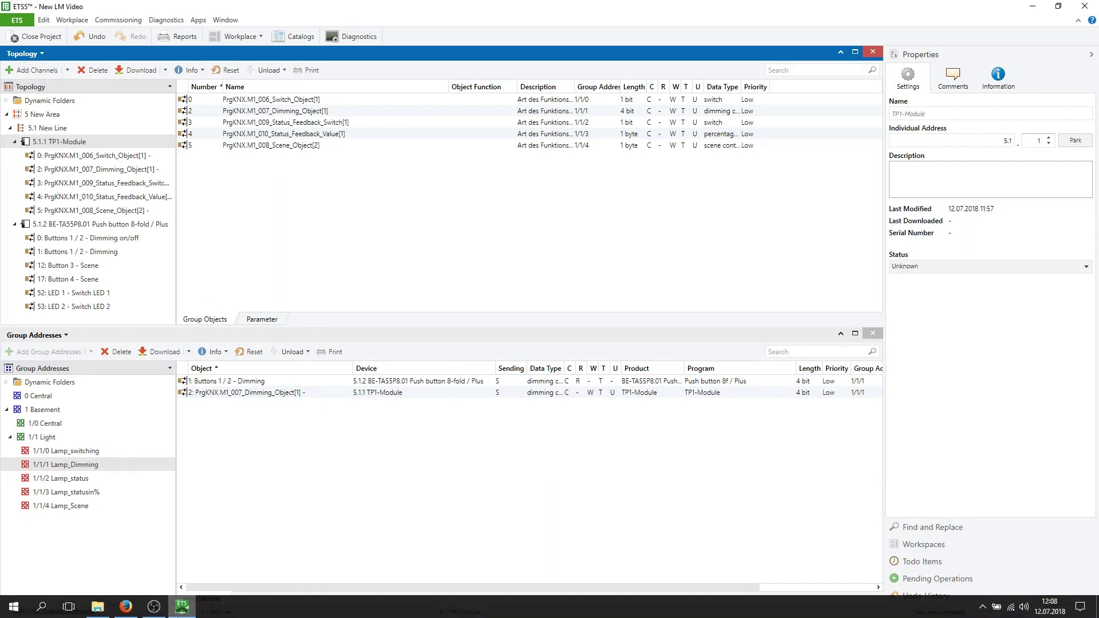
left_click(126, 611)
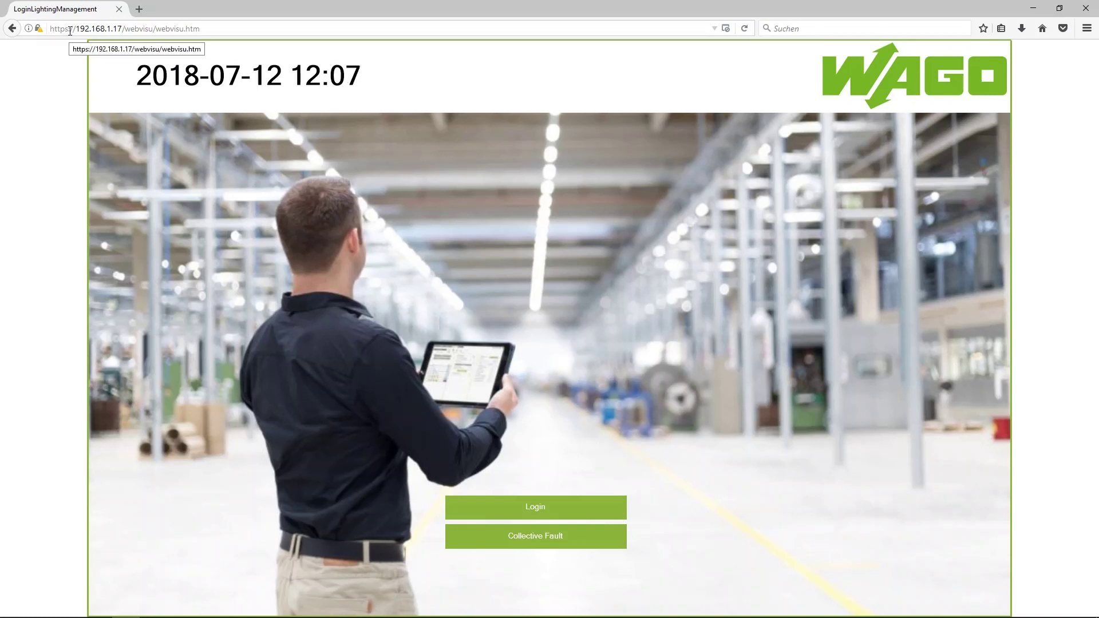
left_click(558, 512)
left_click(565, 307)
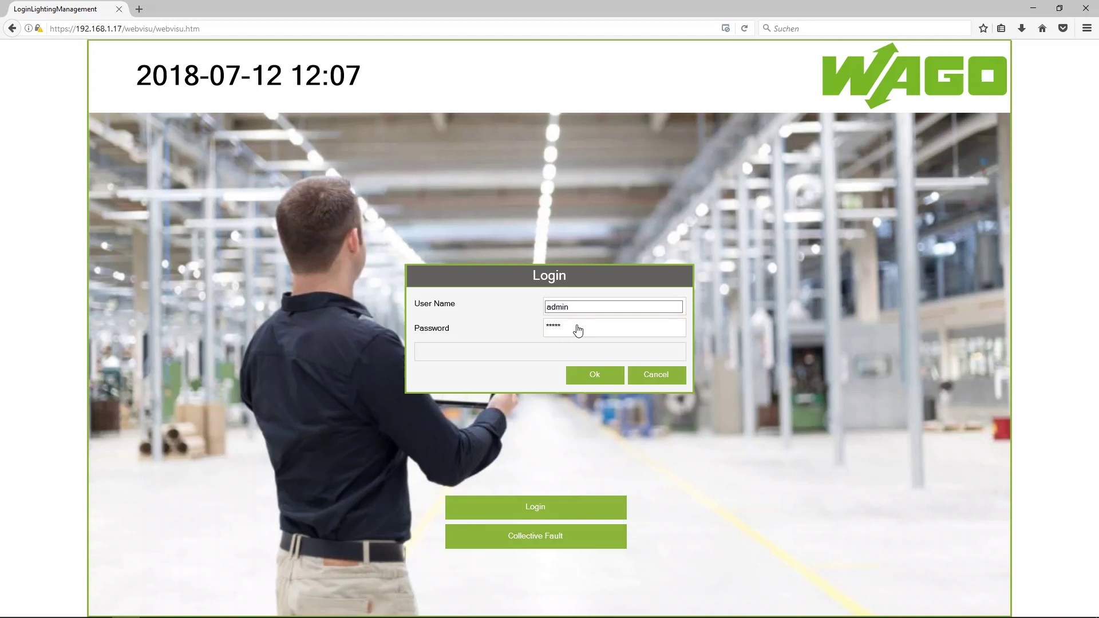
left_click(577, 325)
type("••••")
left_click(605, 374)
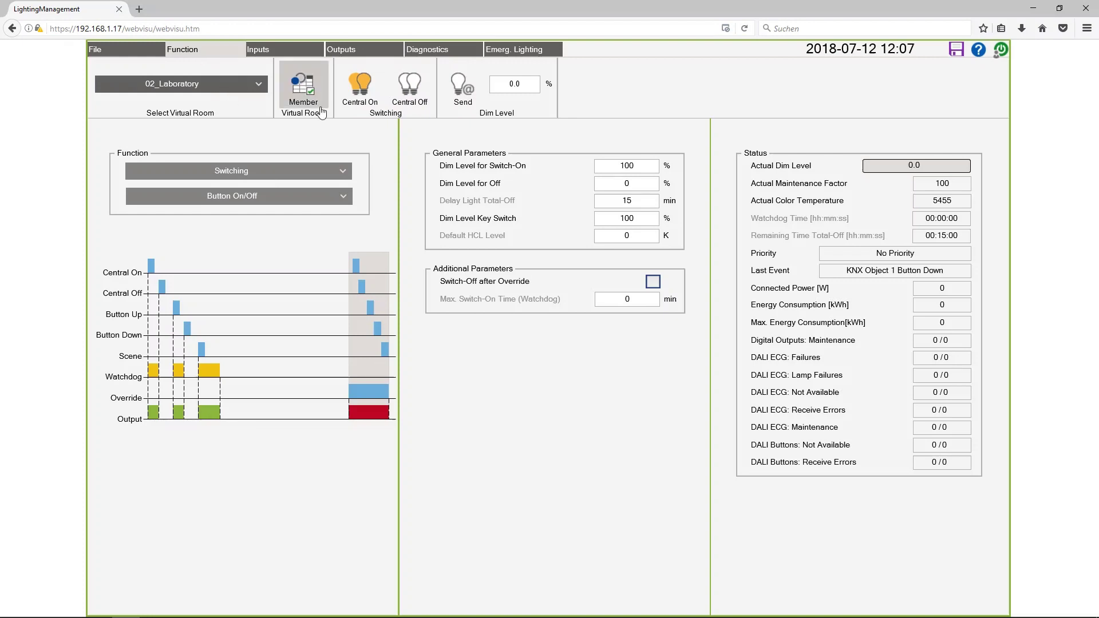
- On the KNX Buttons inputs list, assign buttons 1 and 2 to virtual room 02_Laboratory
left_click(279, 50)
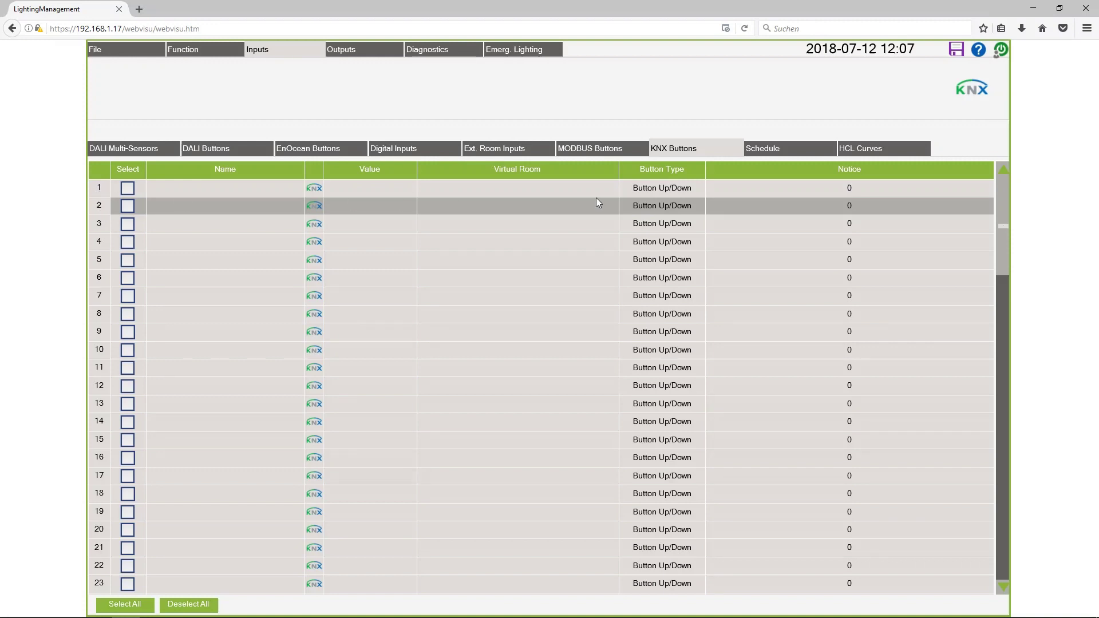
left_click(545, 189)
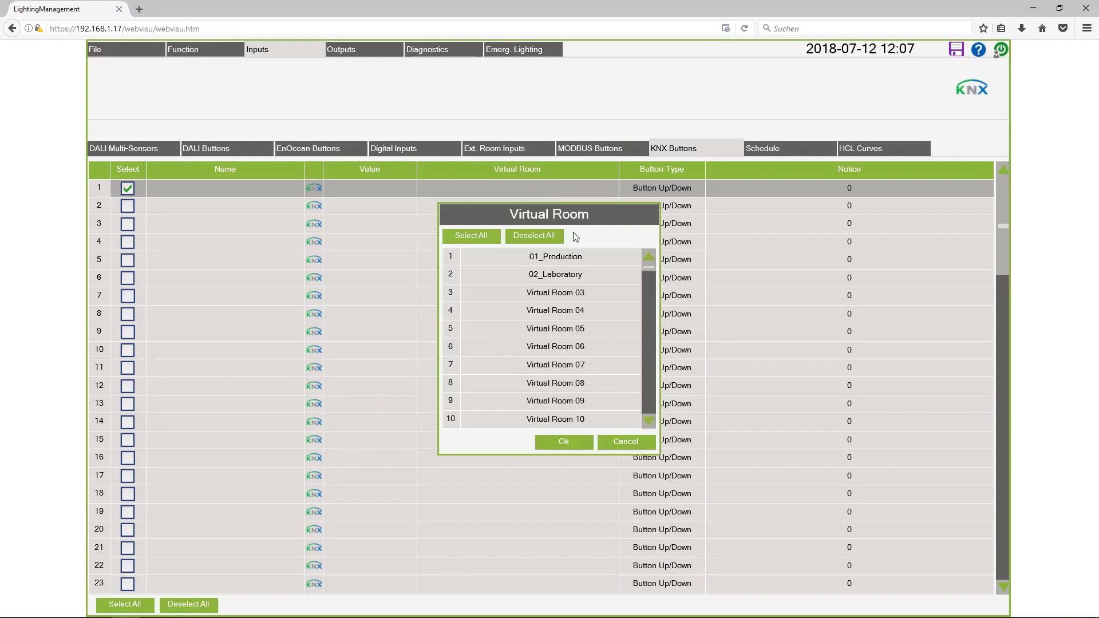
left_click(572, 276)
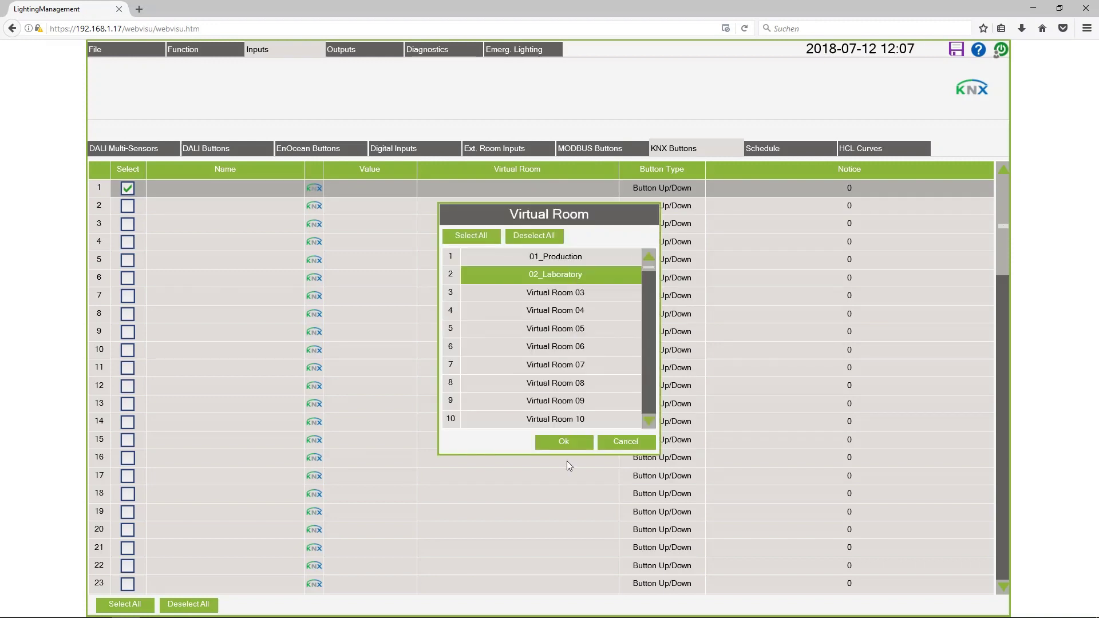
left_click(563, 443)
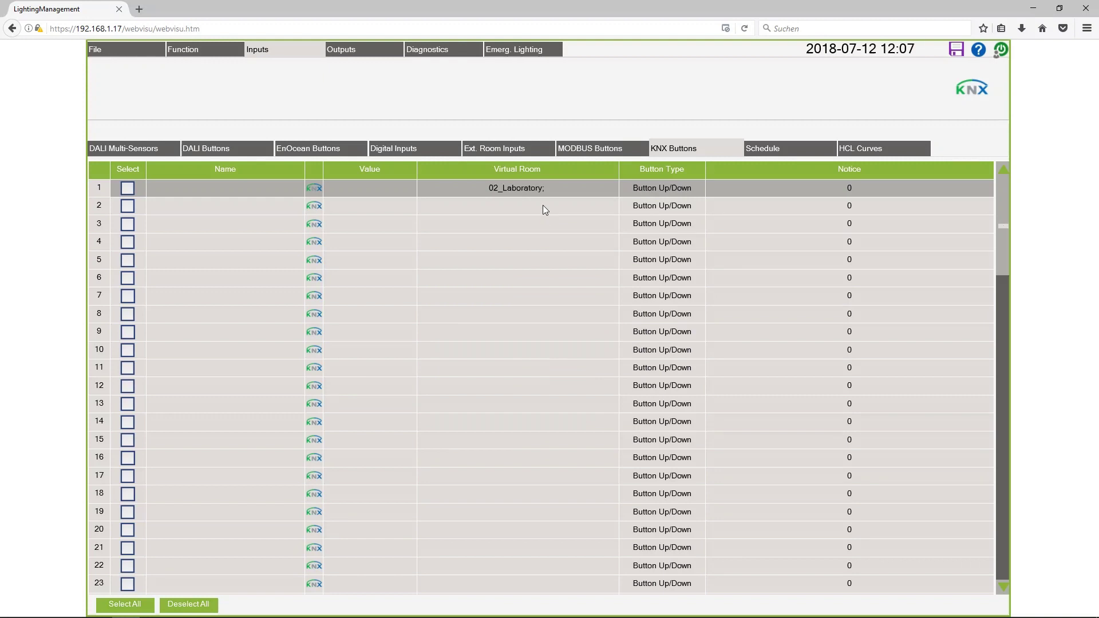
left_click(543, 205)
left_click(569, 276)
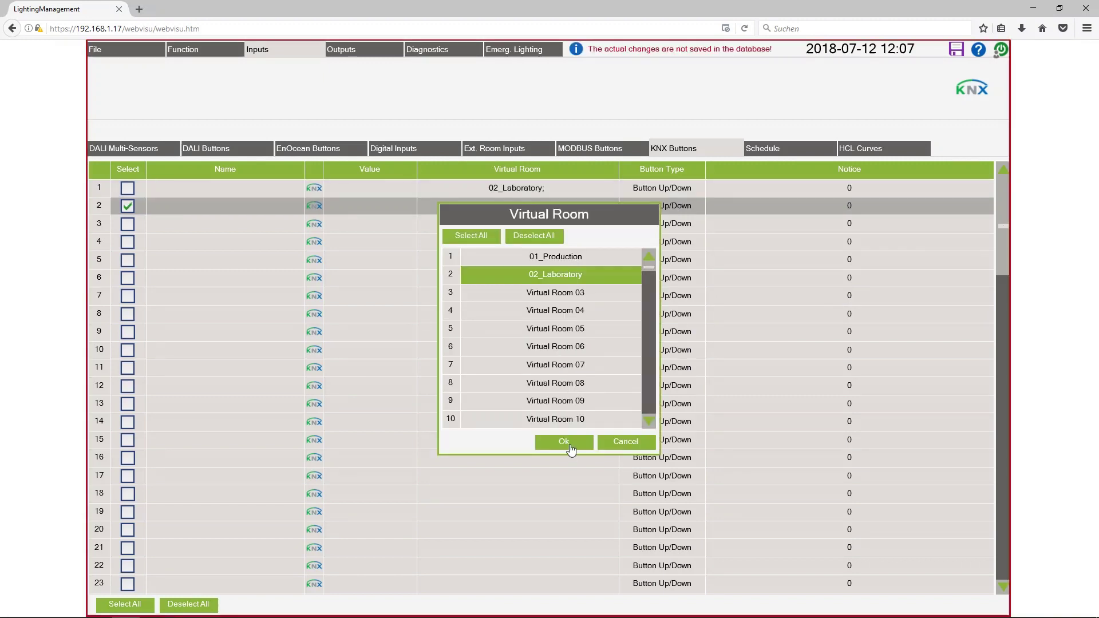
left_click(571, 449)
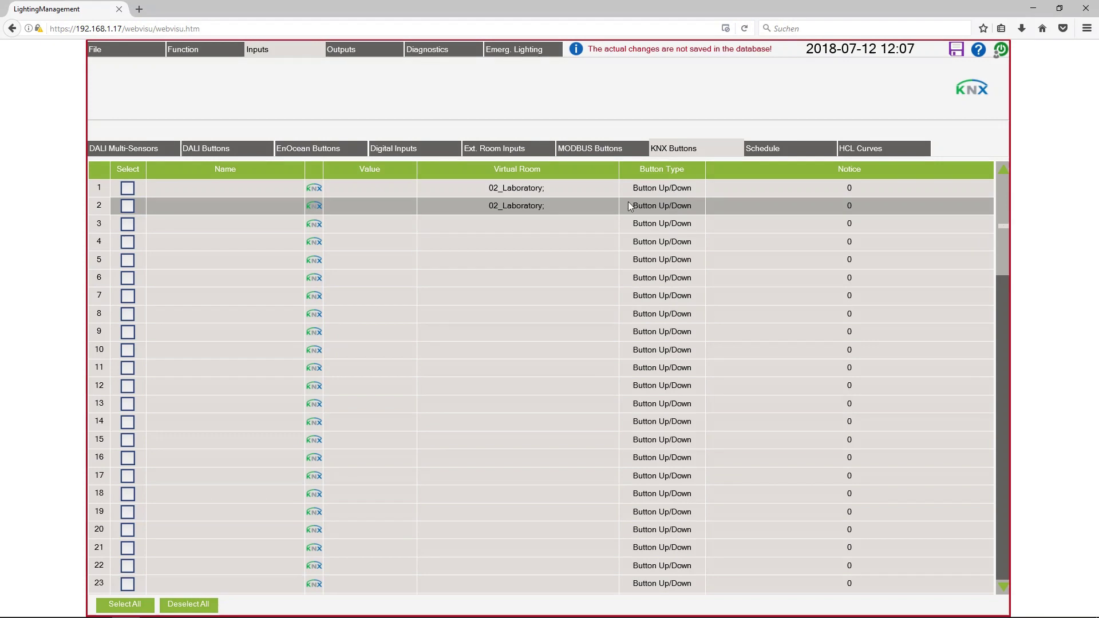
- Set KNX button 2's Button Type to Scene
left_click(684, 203)
left_click(685, 205)
left_click(672, 322)
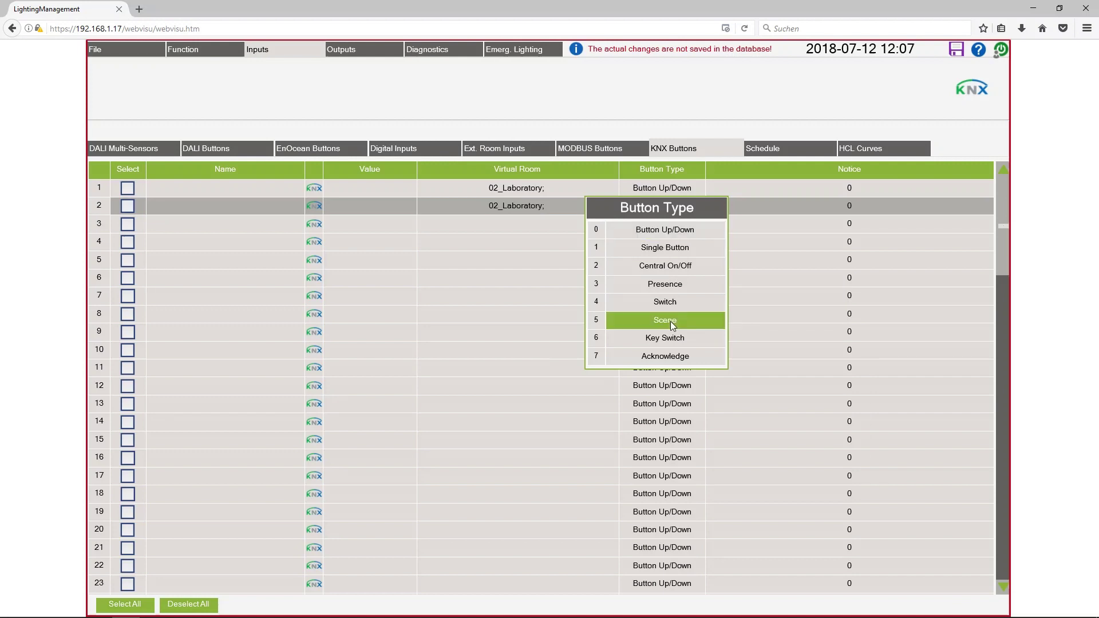
- On the DALI outputs page, put Laboratory_Lamp1 and Laboratory_Lamp2 into room 02_Laboratory and group 0
left_click(353, 52)
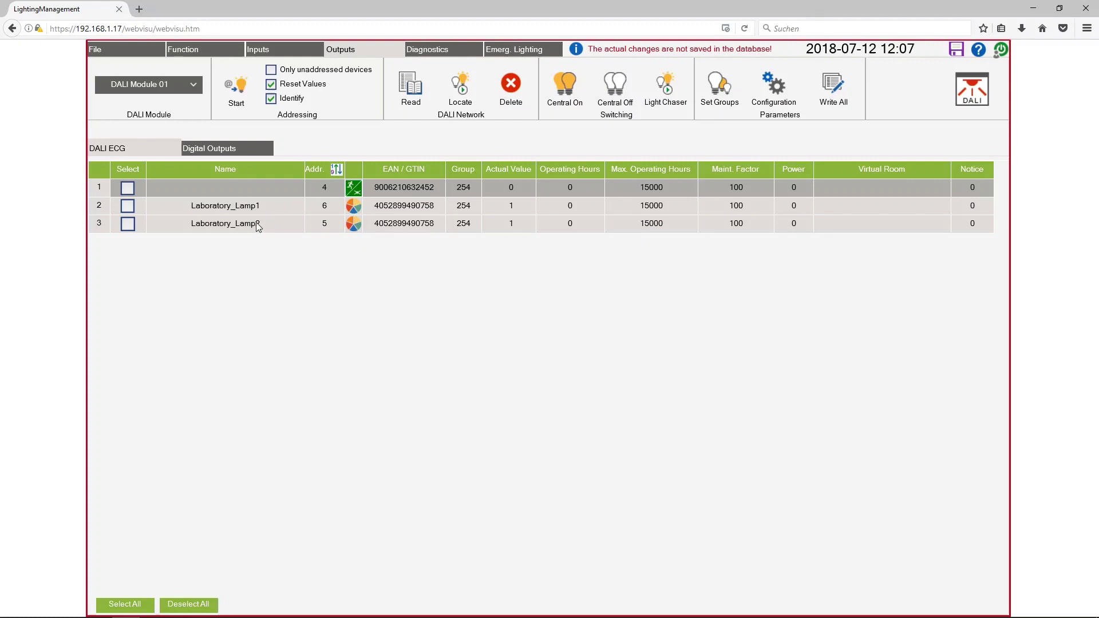
left_click(237, 93)
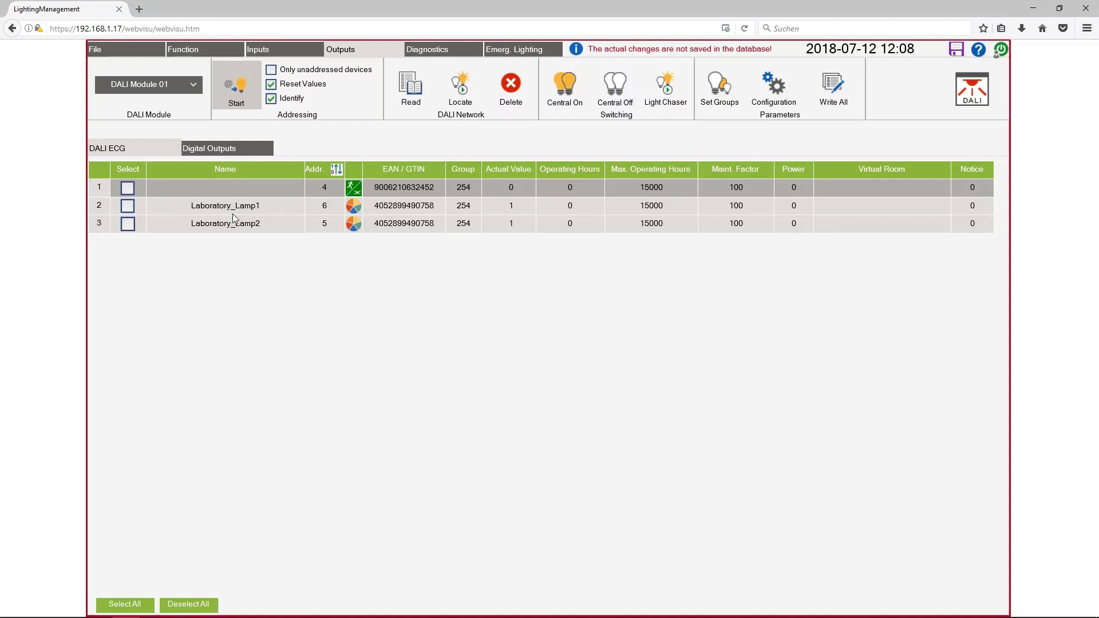
left_click(127, 205)
left_click(128, 225)
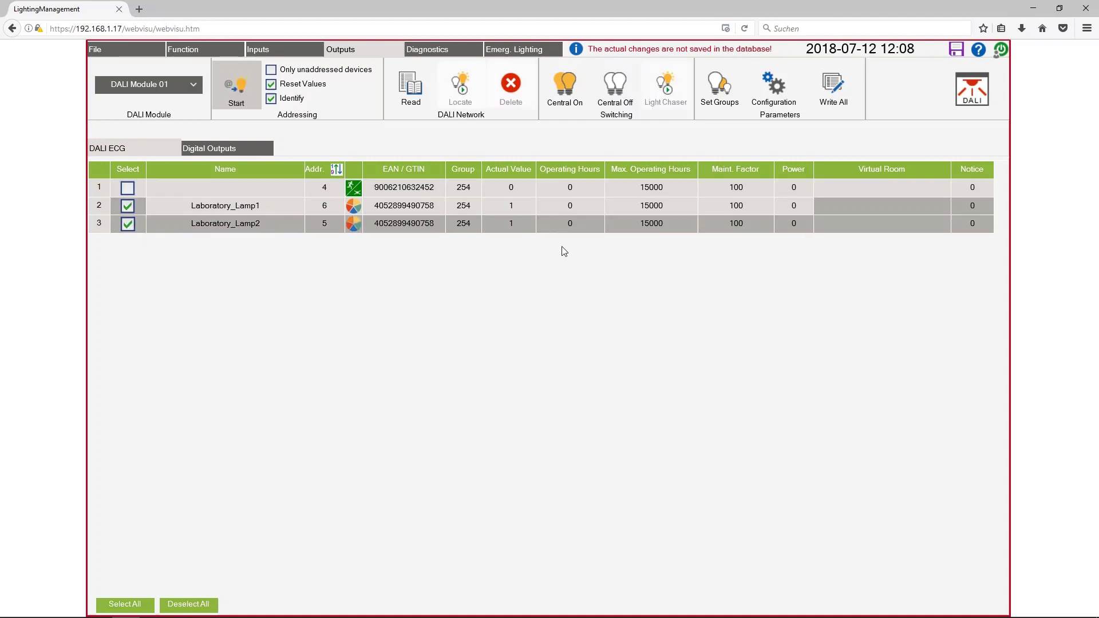
left_click(903, 209)
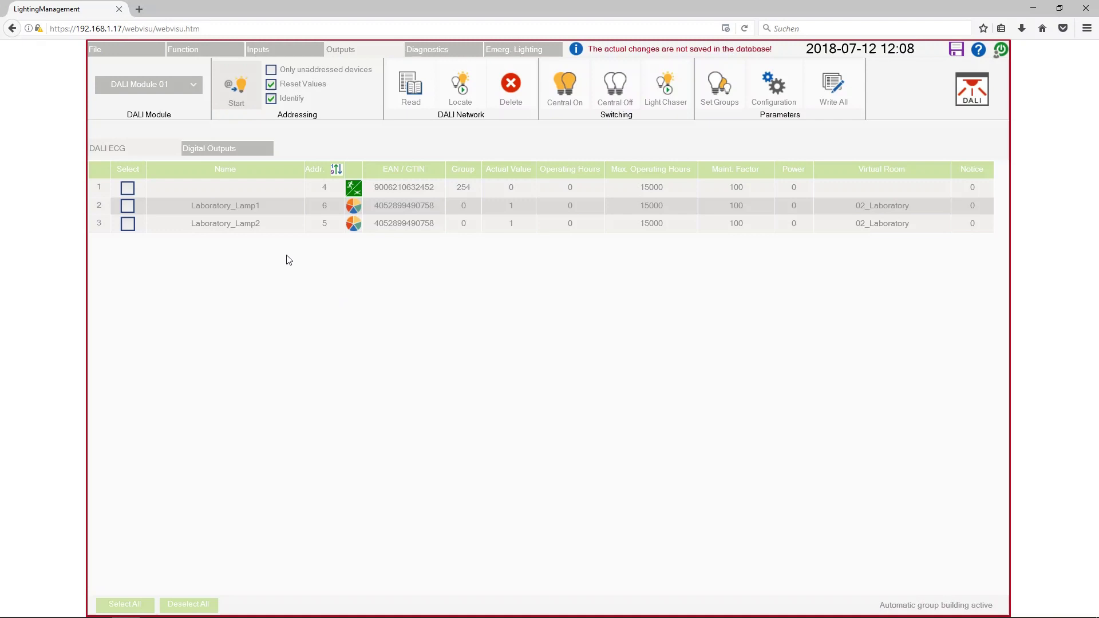
left_click(127, 208)
left_click(128, 225)
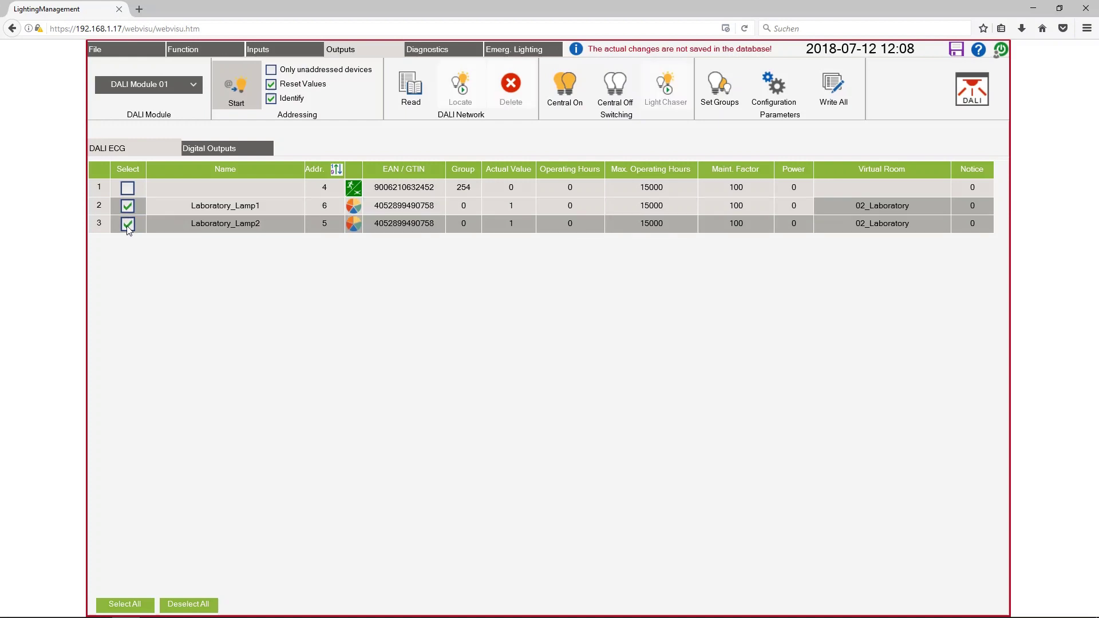
- In DALI General configuration, set Scene 0 to 25% and Scene 1 to 75% for both lamps
left_click(773, 90)
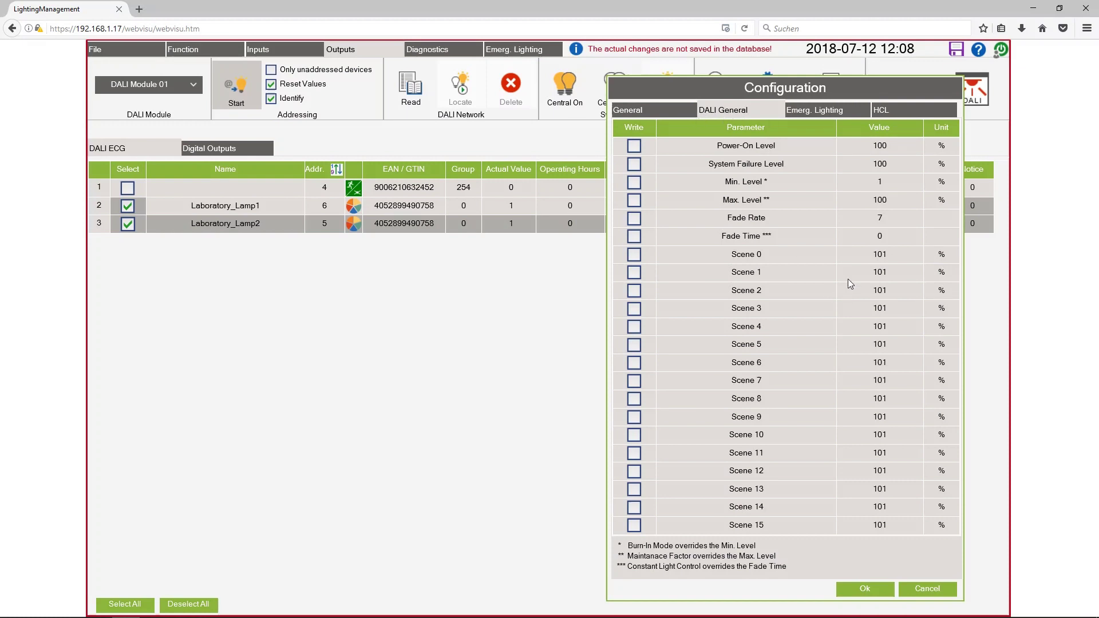
left_click(885, 255)
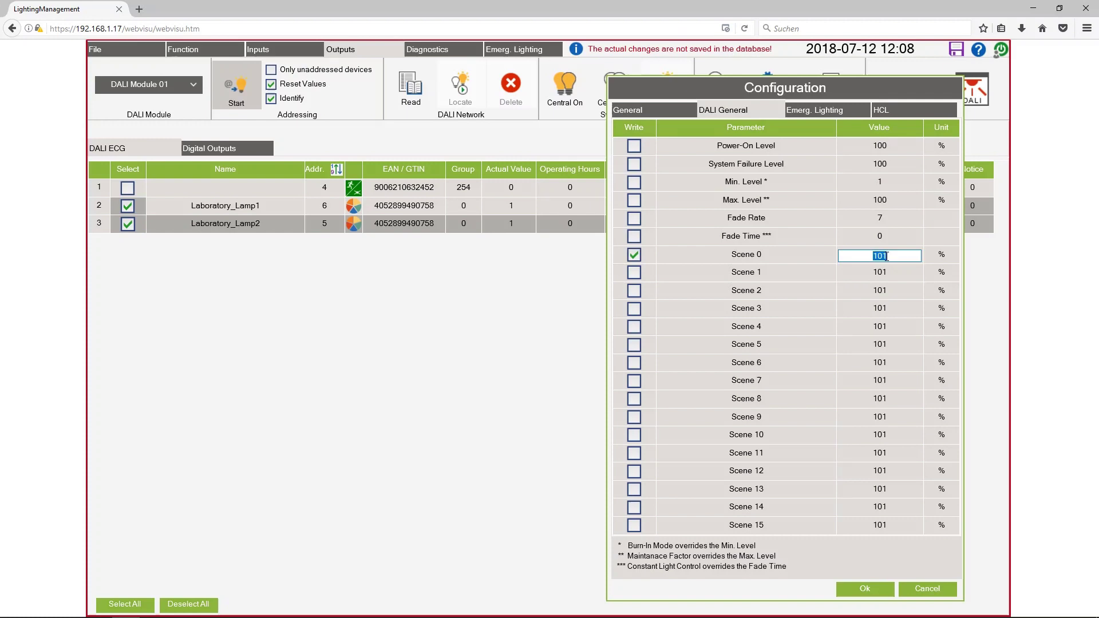
type("25")
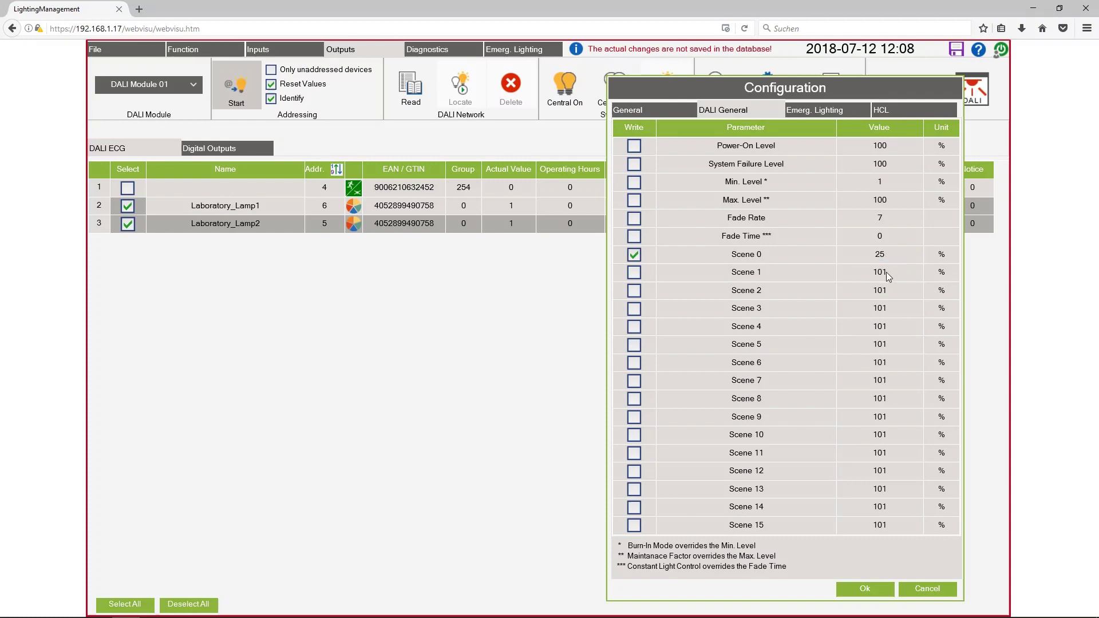
left_click(886, 272)
type("75")
key("Return")
left_click(879, 594)
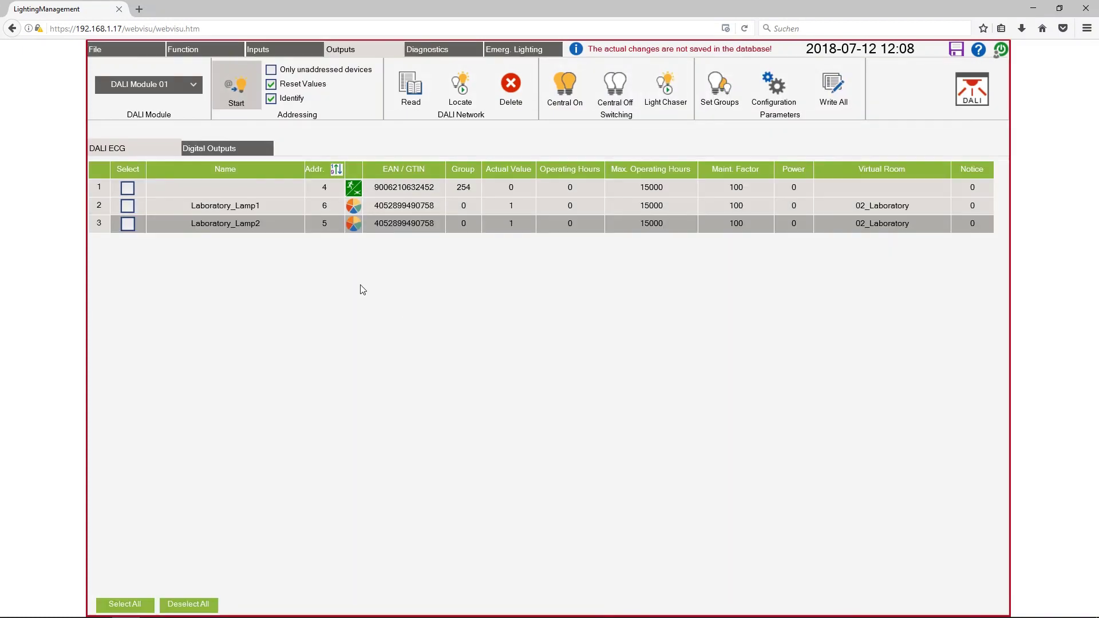
- On the Function tab, choose Dimming instead of Switching for room 02_Laboratory
left_click(203, 48)
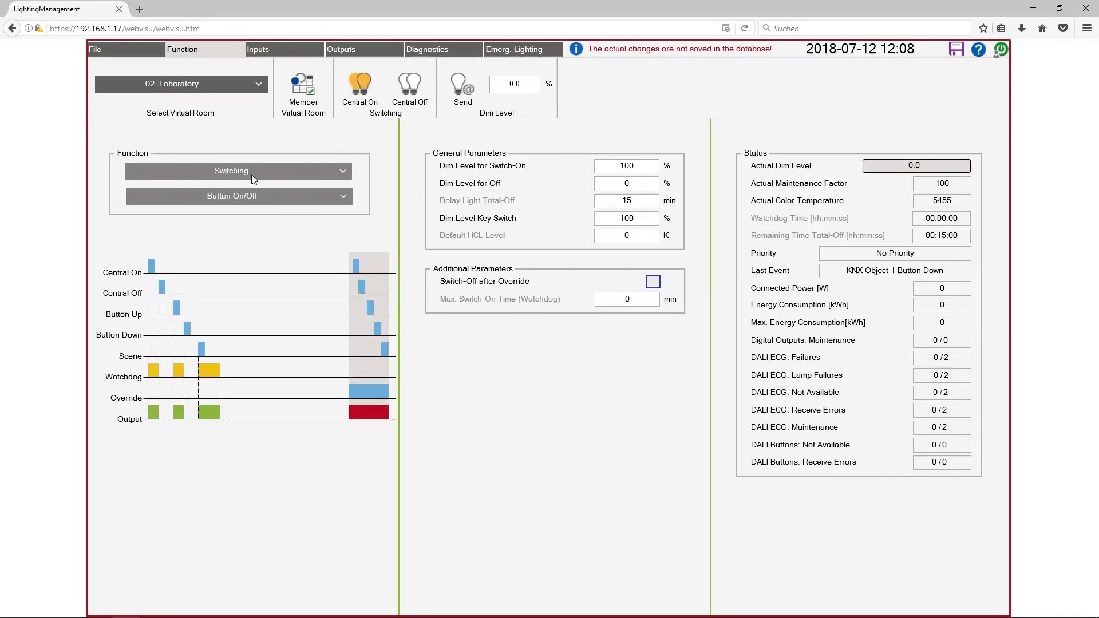
left_click(311, 170)
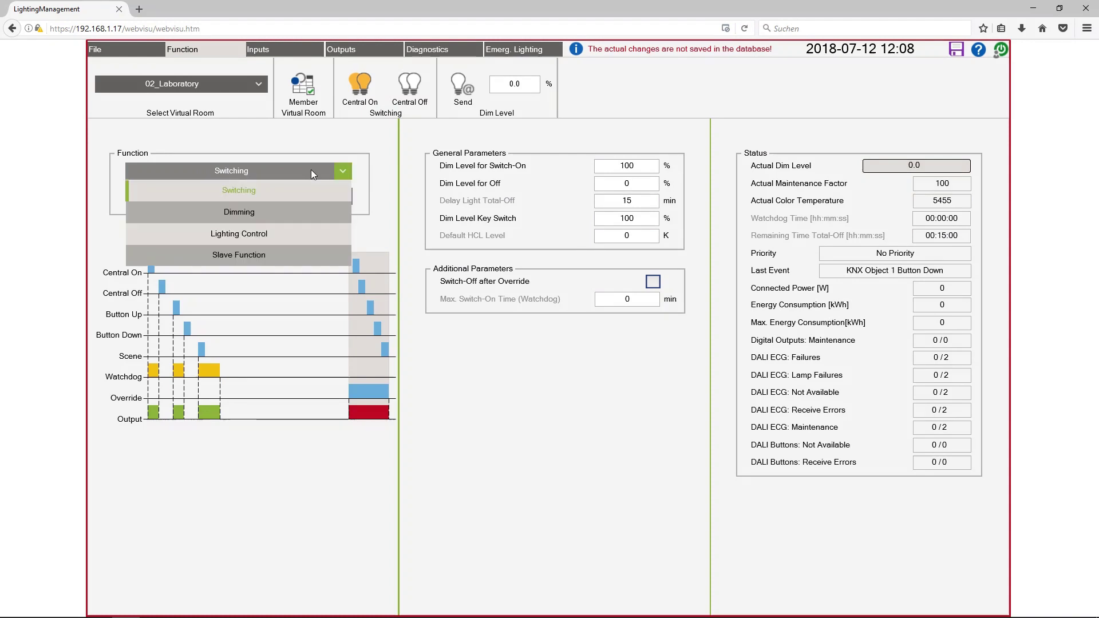
left_click(240, 213)
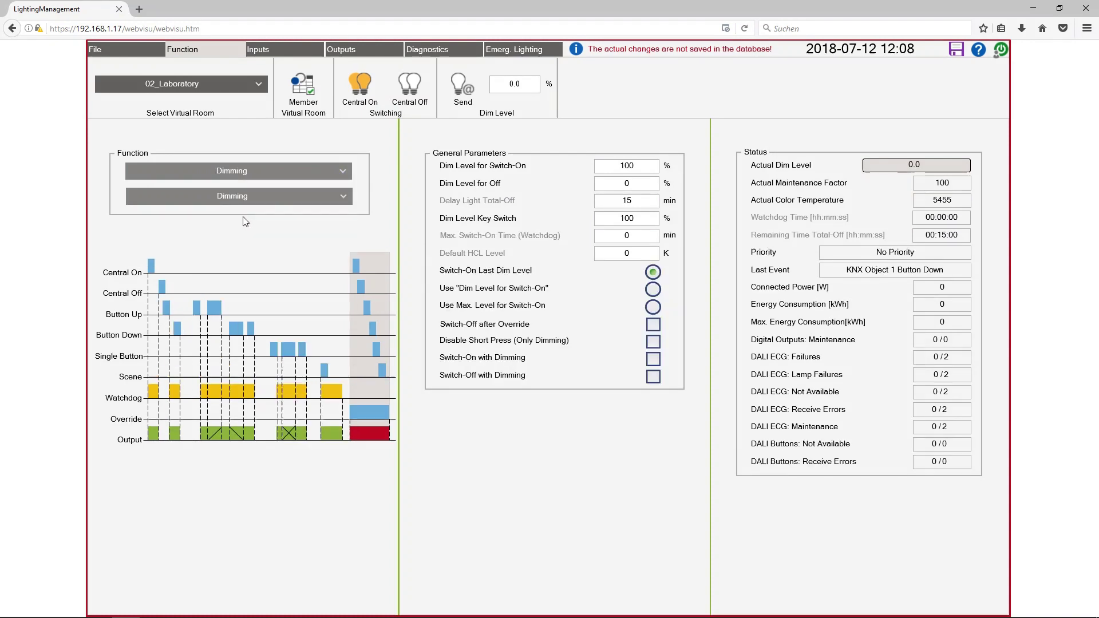